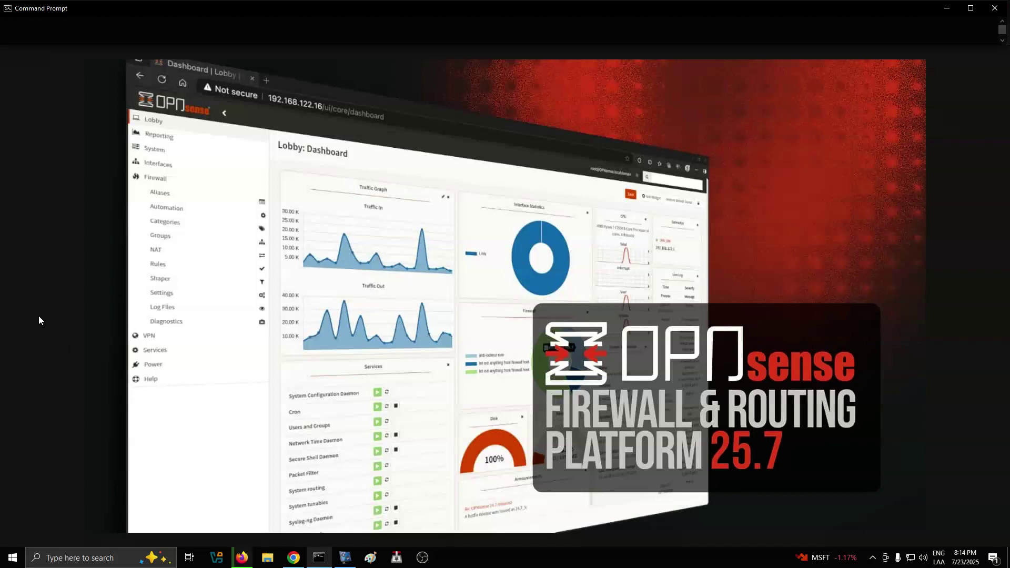
Step: Twice restore the recorder window, move it over the promo, and minimize it
left_click(345, 557)
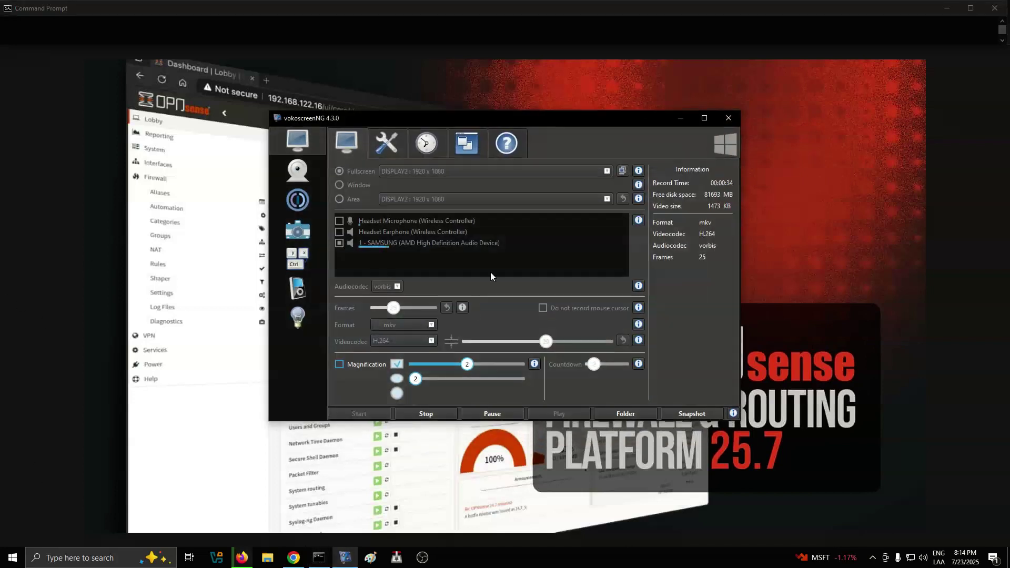
mouse_move(476, 123)
left_mouse_down()
mouse_move(241, 230)
mouse_move(360, 49)
mouse_move(466, 91)
left_mouse_up()
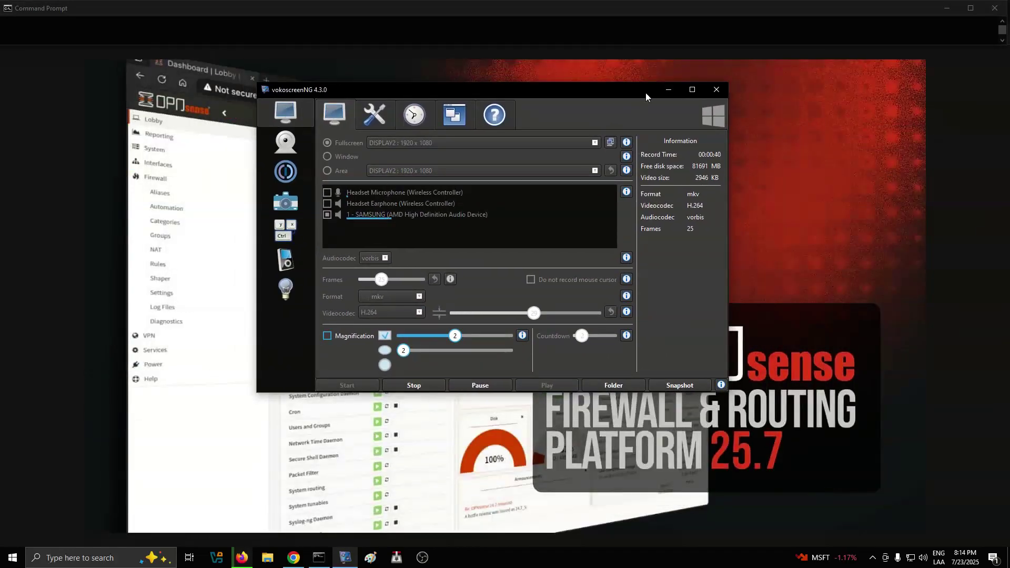
left_click(663, 91)
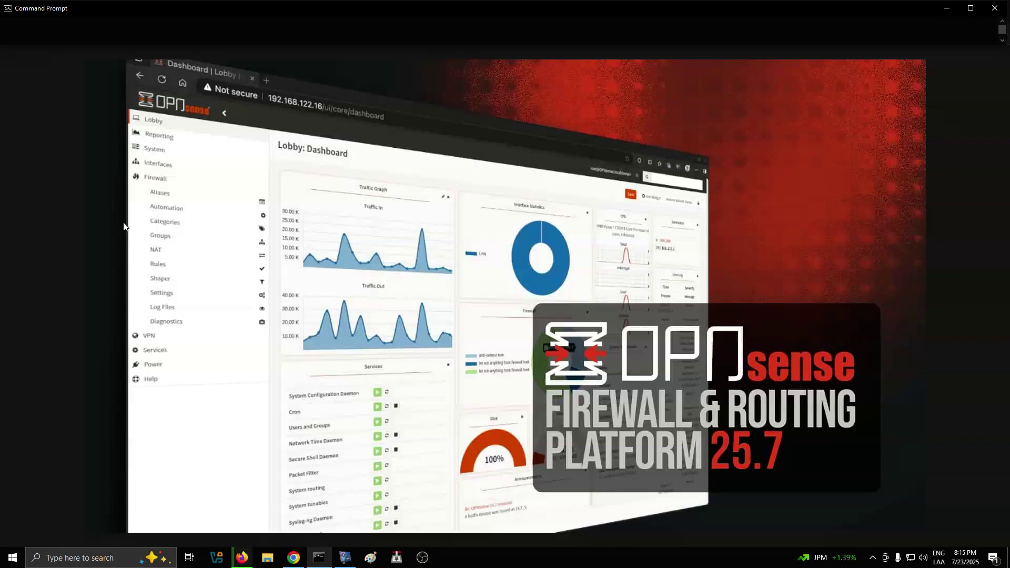
left_click(344, 557)
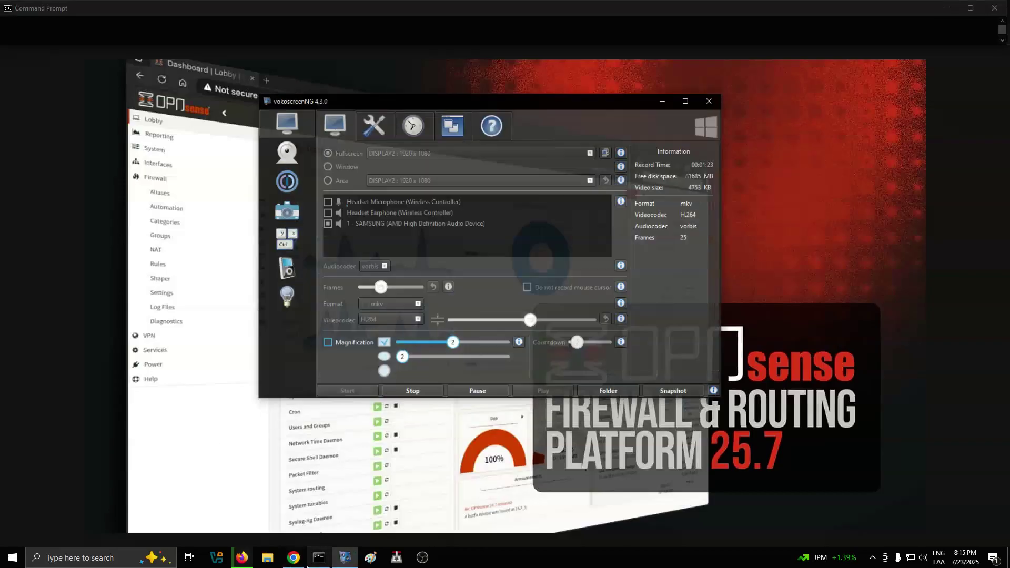
mouse_move(564, 89)
left_mouse_down()
mouse_move(690, 51)
mouse_move(604, 61)
left_mouse_up()
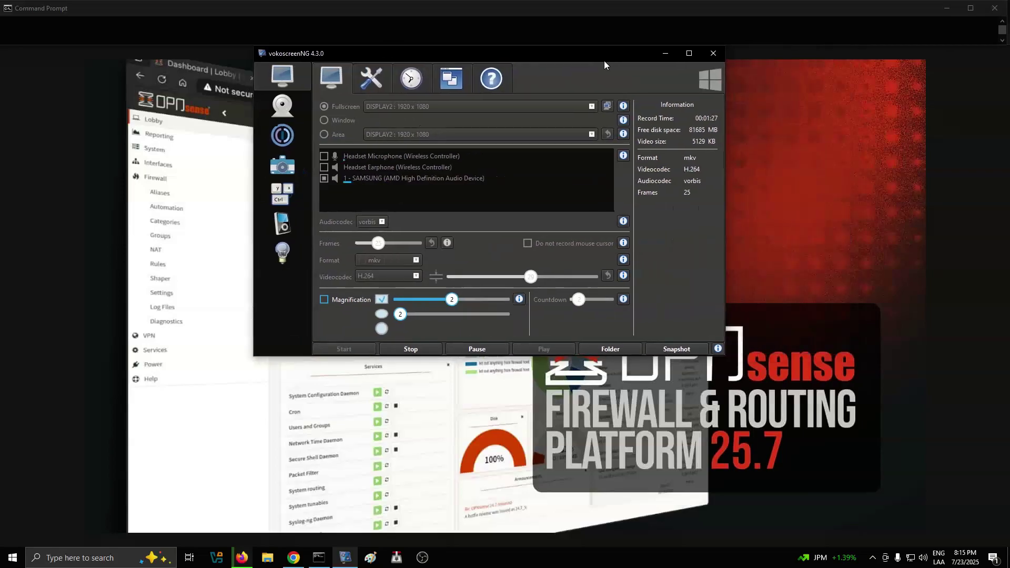
left_click(665, 53)
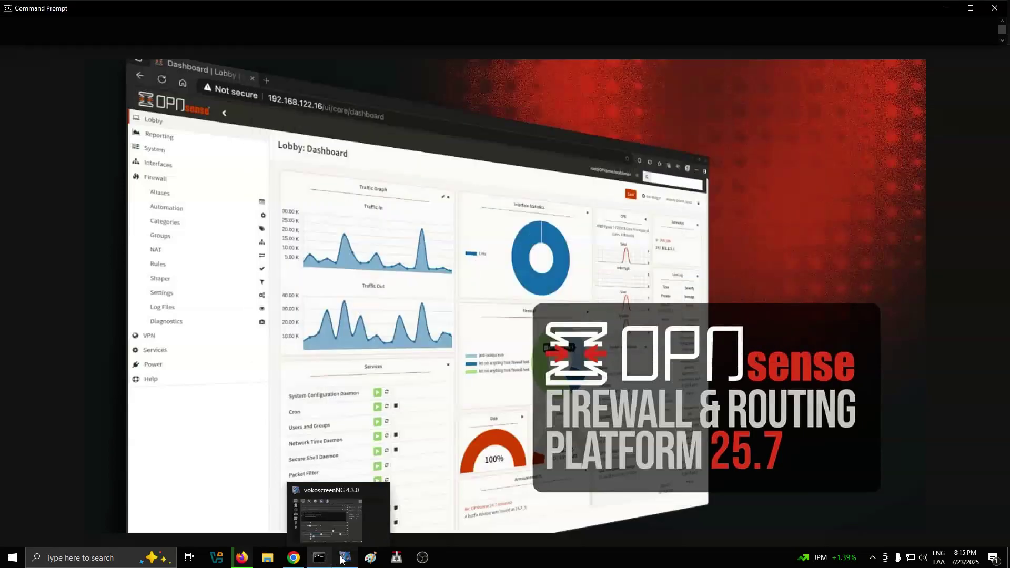
mouse_move(344, 558)
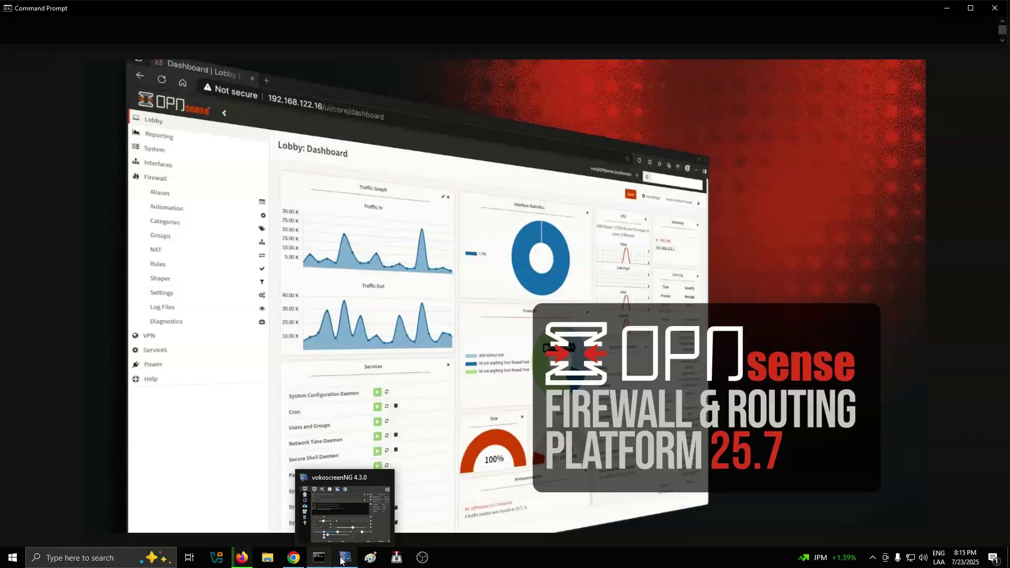
Step: Restore the recorder window and move it down-left, then right to expose the dashboard
left_click(345, 558)
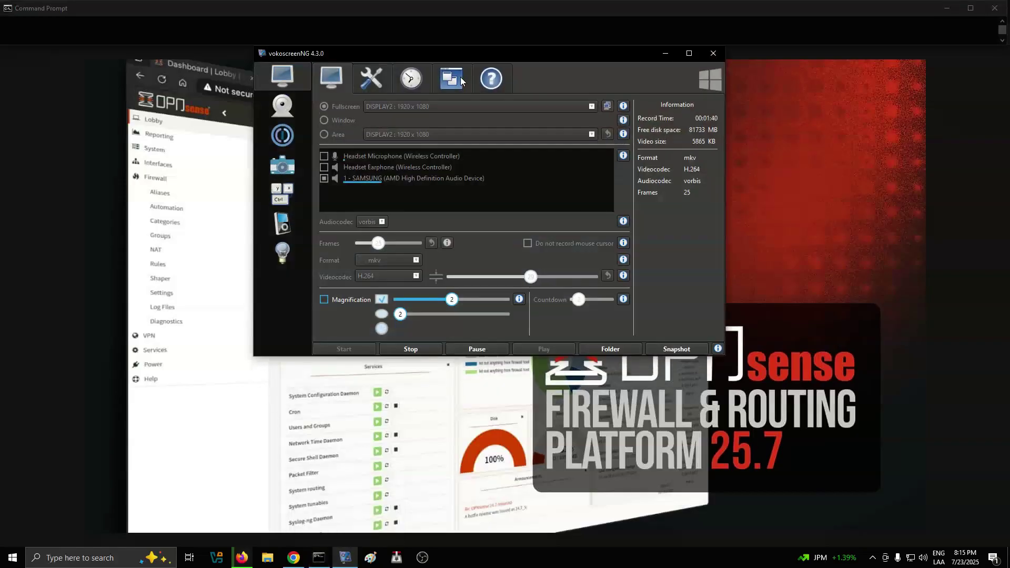
mouse_move(473, 52)
left_mouse_down()
mouse_move(395, 81)
mouse_move(250, 103)
left_mouse_up()
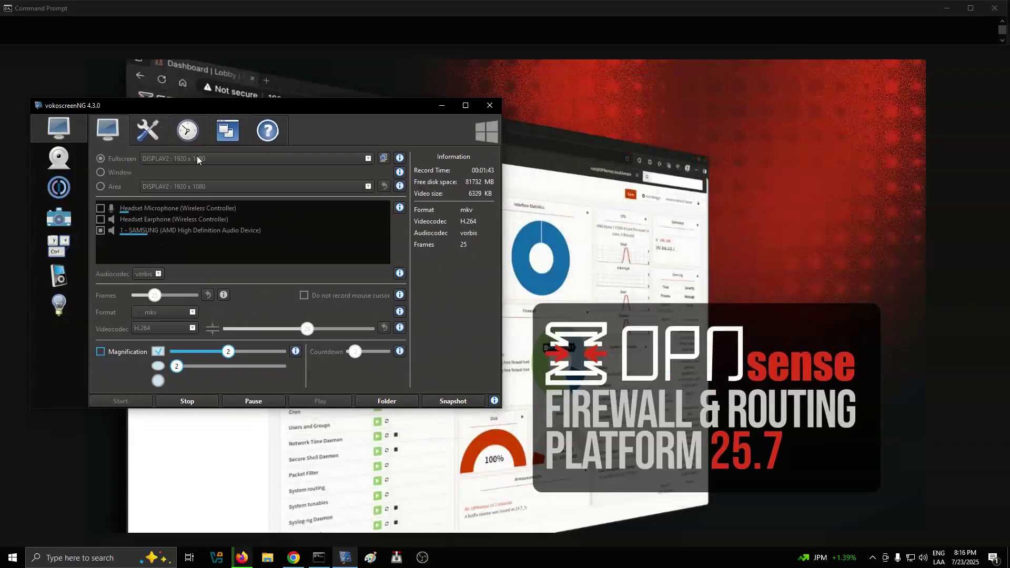
left_click_drag(196, 111, 436, 81)
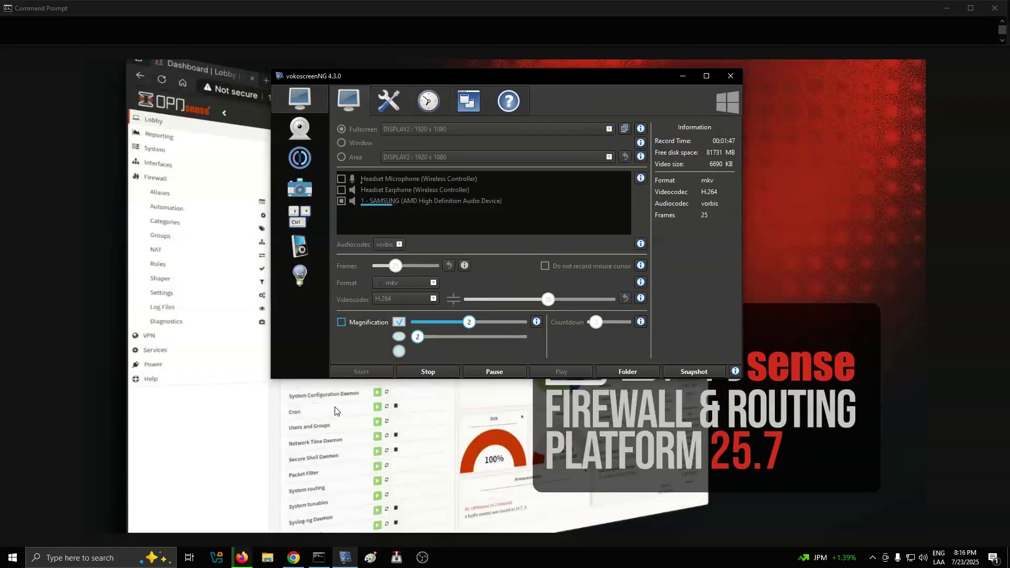
Step: In Chrome, play the top narration clip about performance boosts
left_click(294, 559)
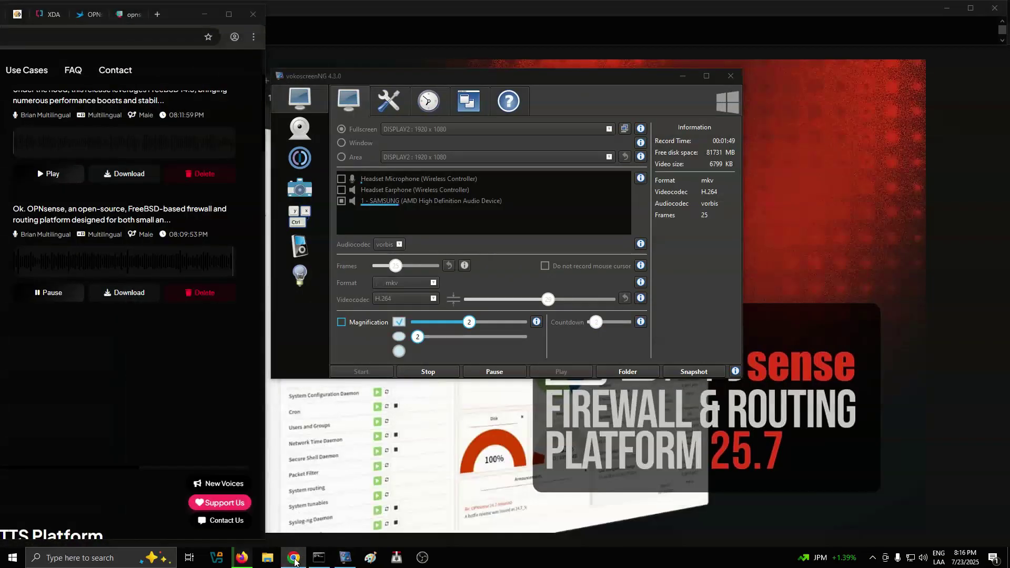
left_click(294, 559)
left_click(49, 172)
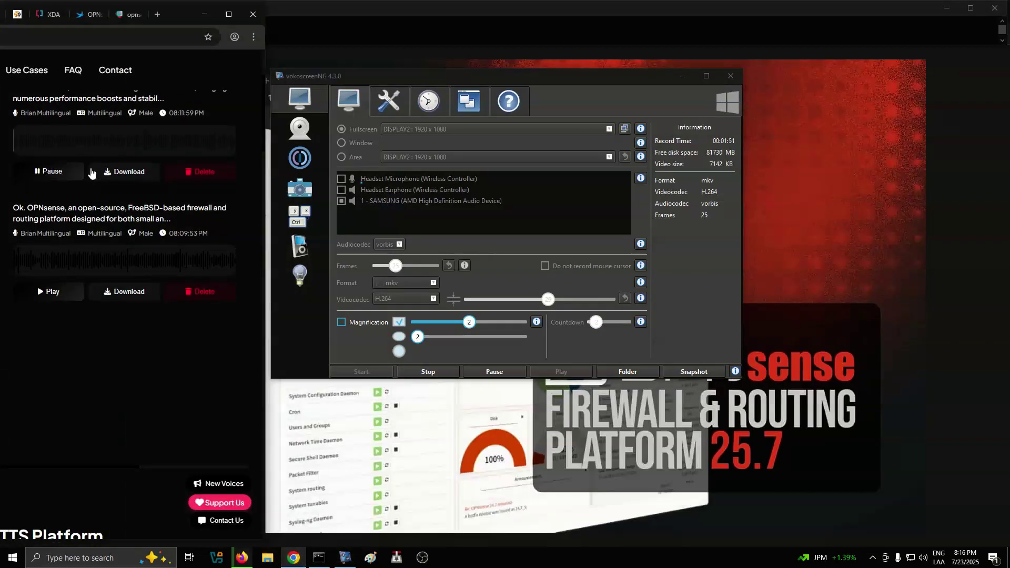
Step: Minimize Chrome, move the recorder window down-left, then minimize it too
left_click(203, 16)
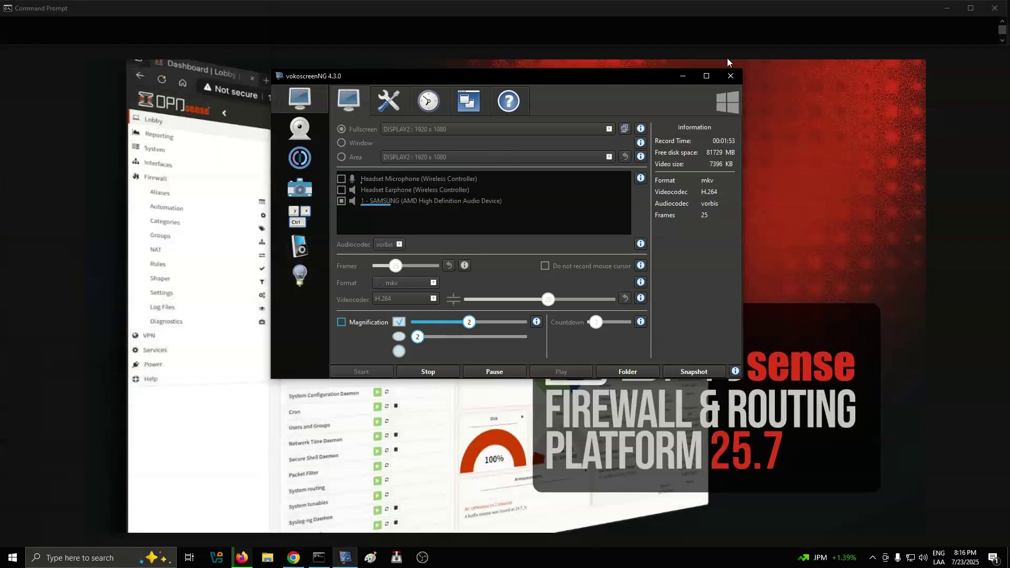
left_click_drag(616, 80, 518, 156)
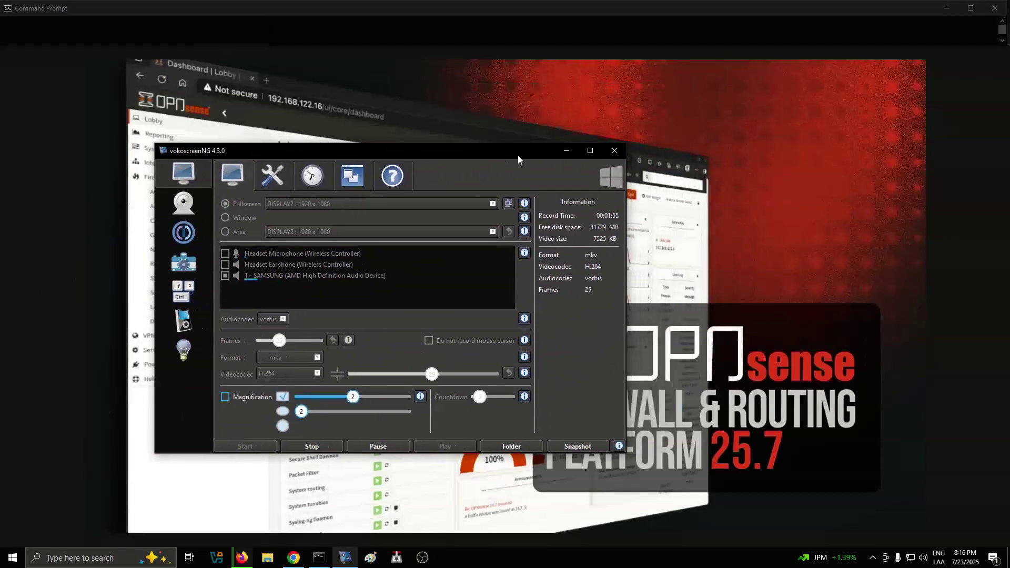
left_click(574, 148)
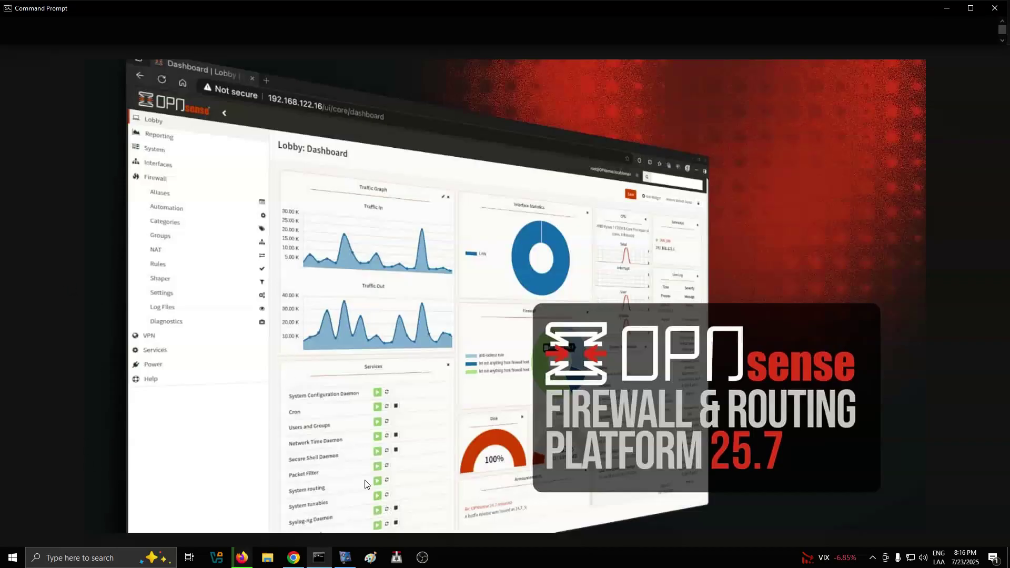
Step: Restore the recorder from the taskbar and move it up-right, then down-left over the banner
left_click(345, 557)
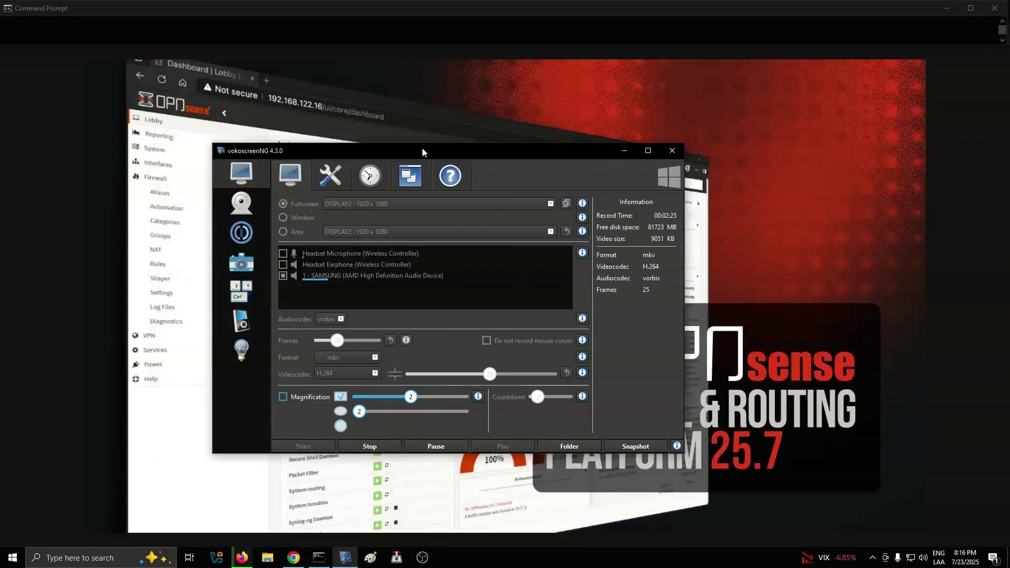
mouse_move(362, 151)
left_mouse_down()
mouse_move(572, 88)
mouse_move(515, 58)
left_mouse_up()
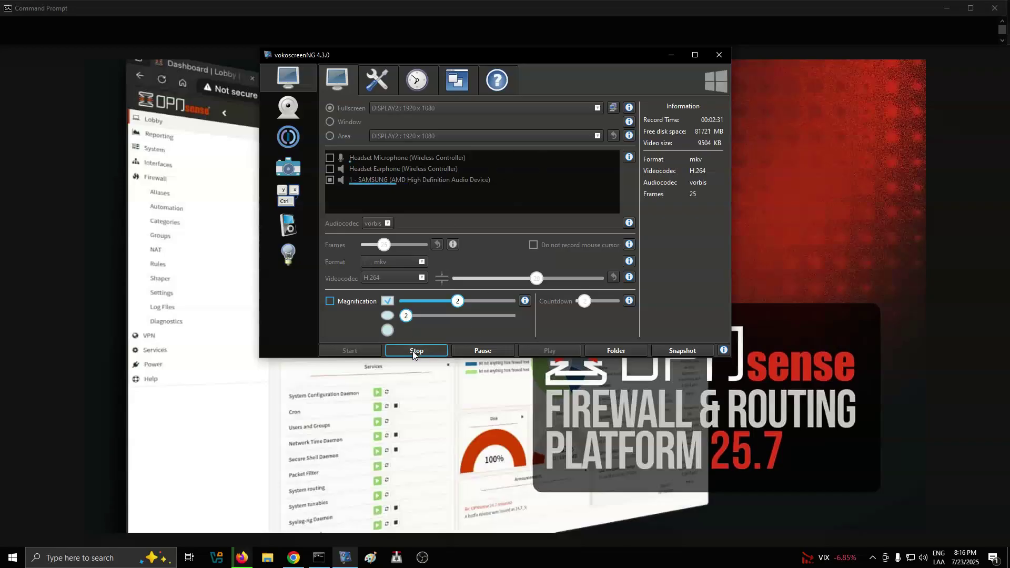
mouse_move(461, 58)
left_mouse_down()
mouse_move(273, 154)
mouse_move(272, 188)
left_mouse_up()
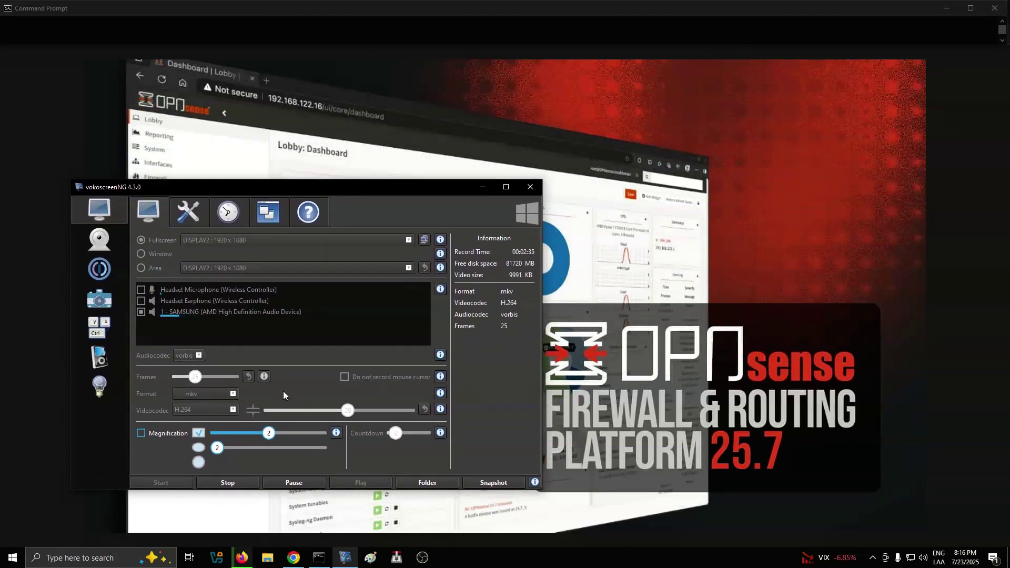